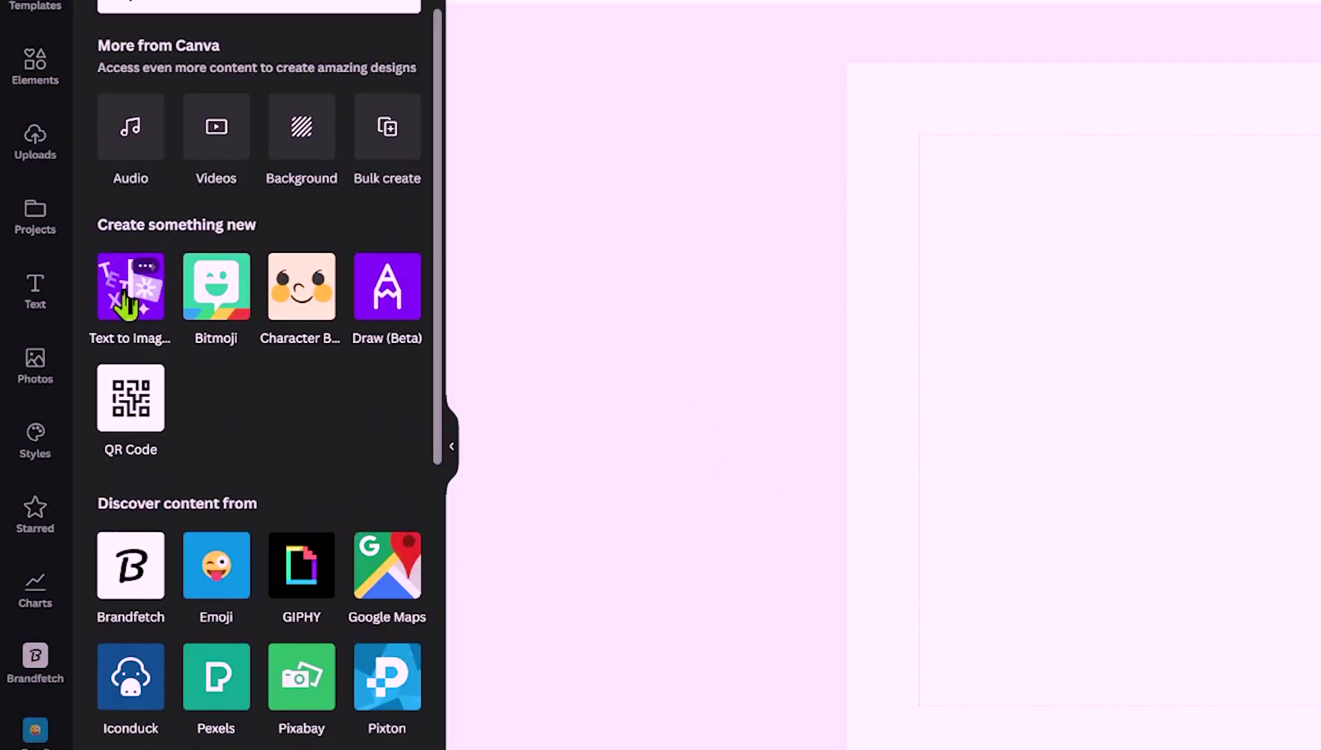
Generate images with Text to Image from the prompt "panda bear wearing hat in realism style"
click(124, 288)
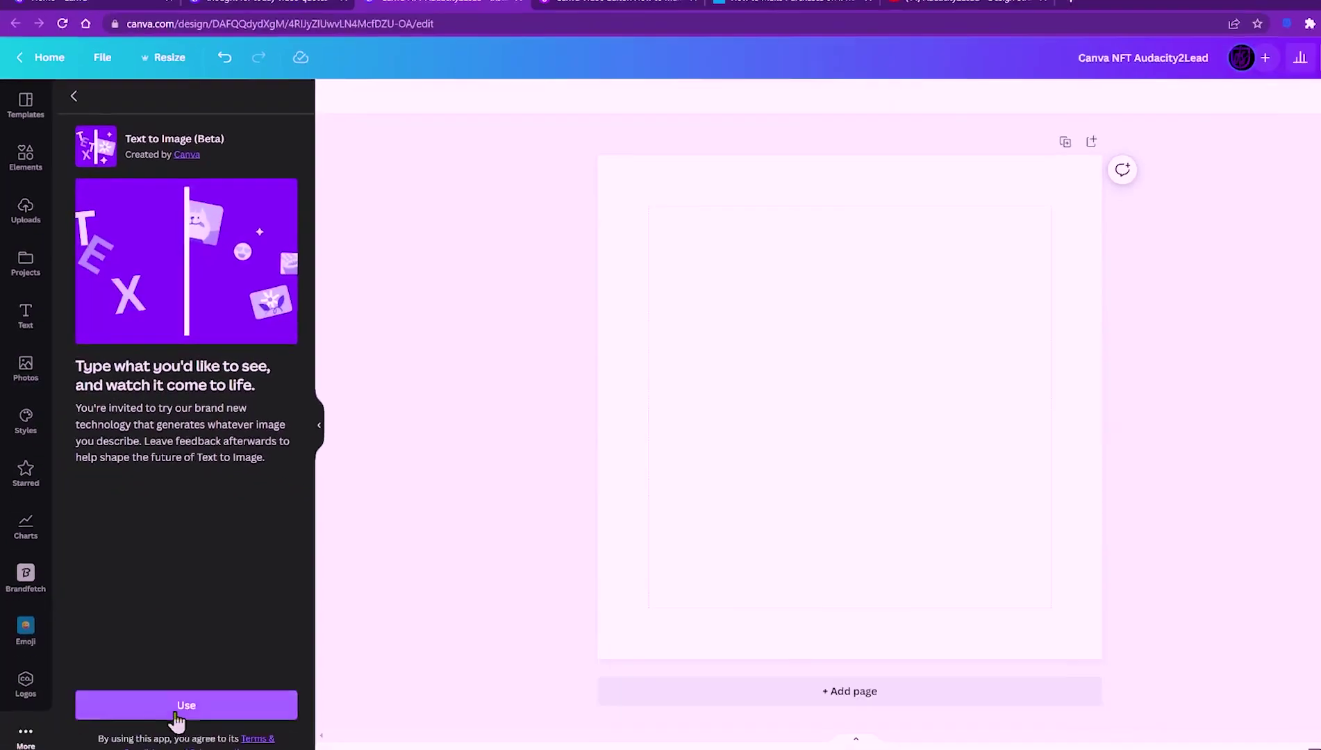
click(175, 709)
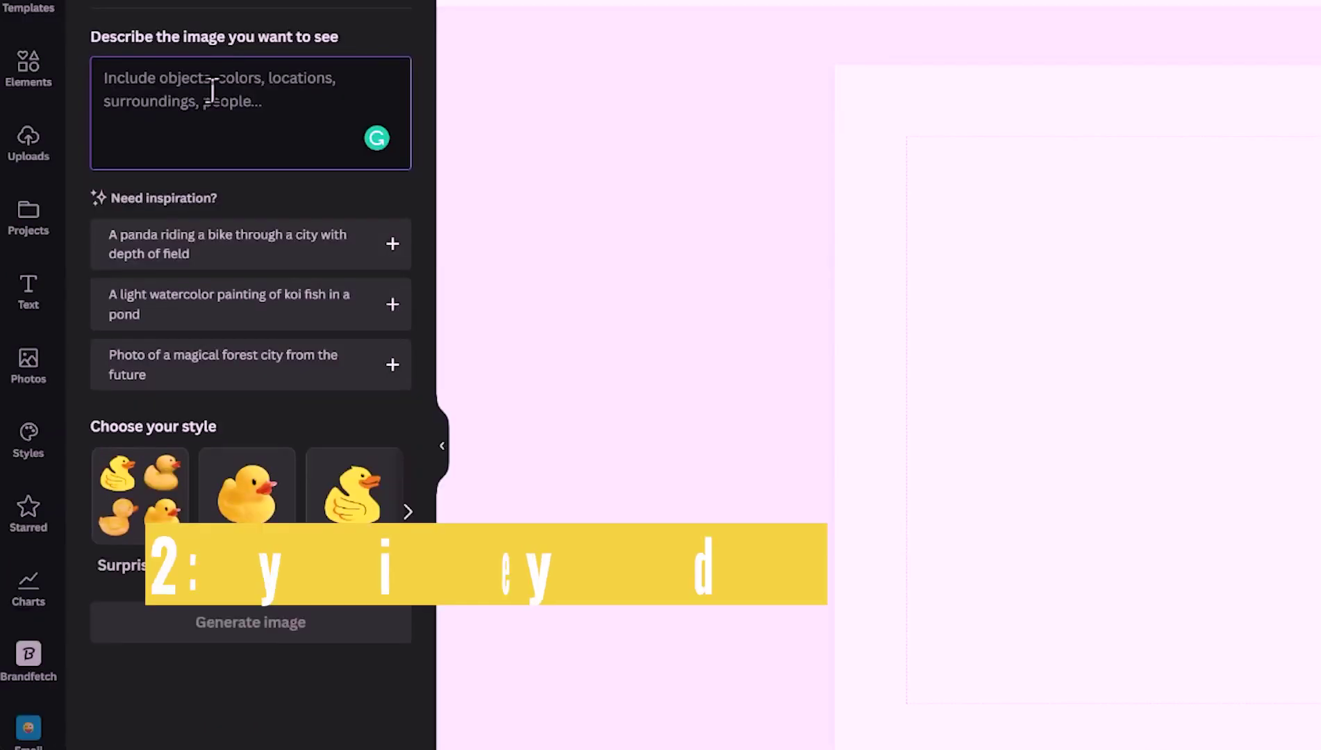
text(p)
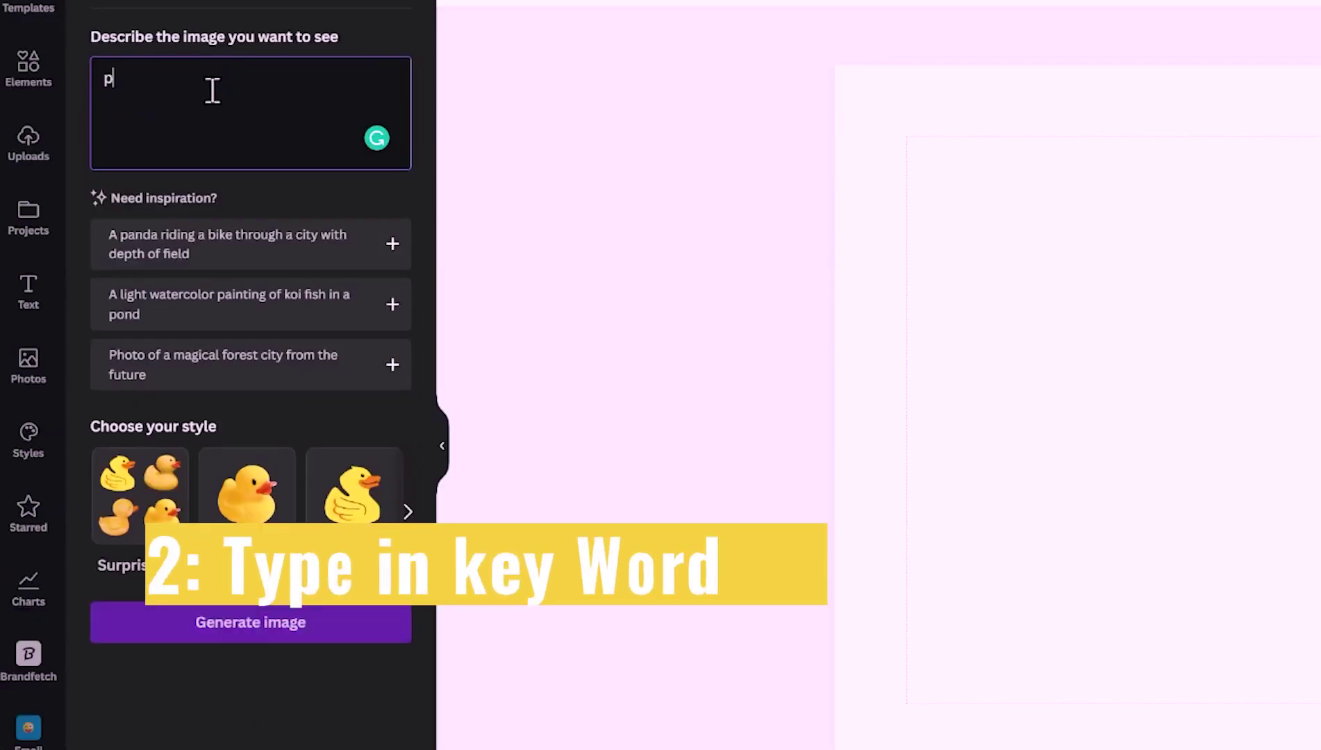
text(anda be)
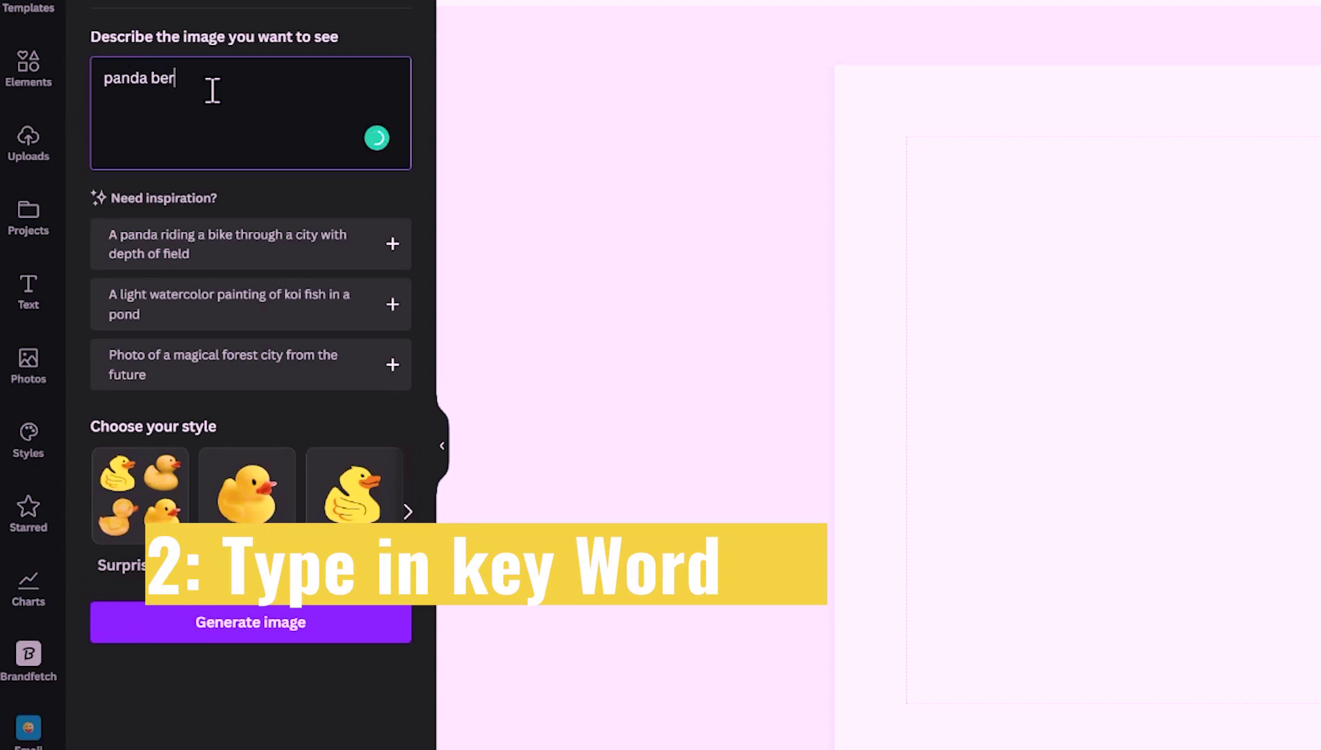
text(ar wearing hat in realism style)
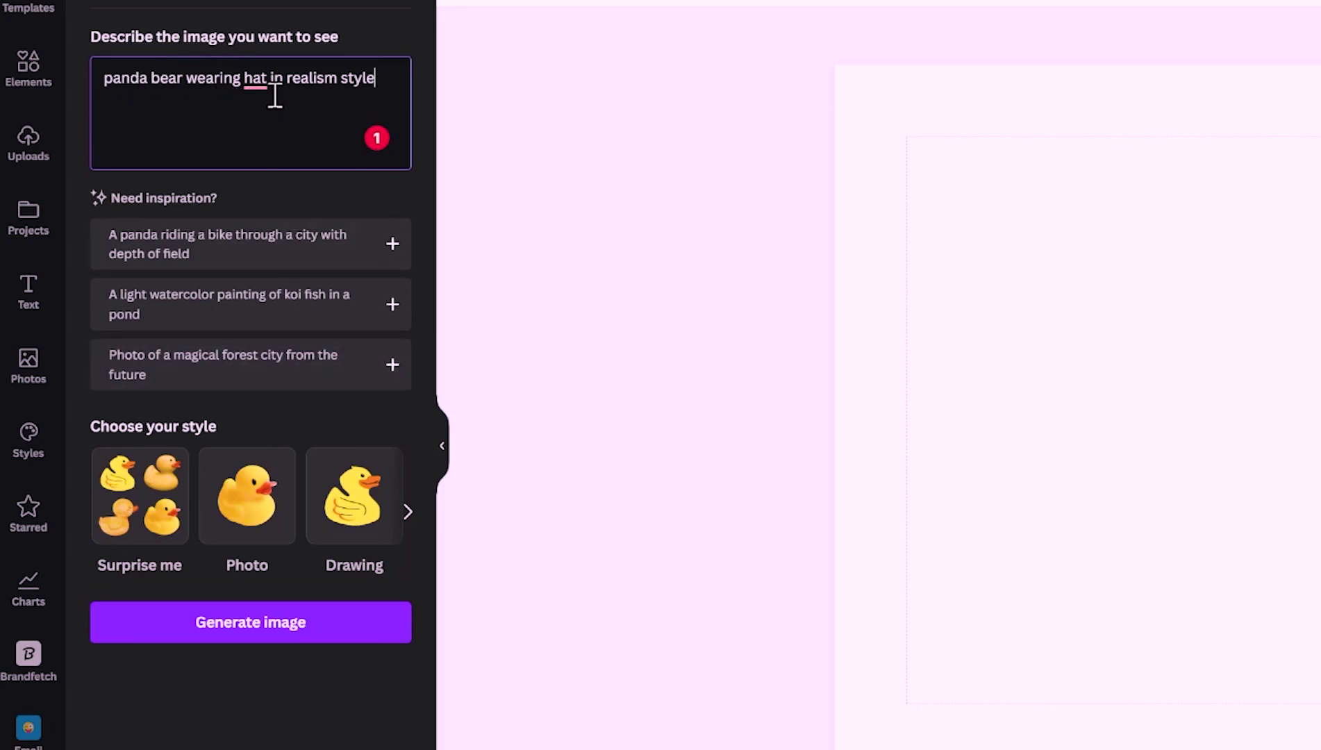
click(295, 636)
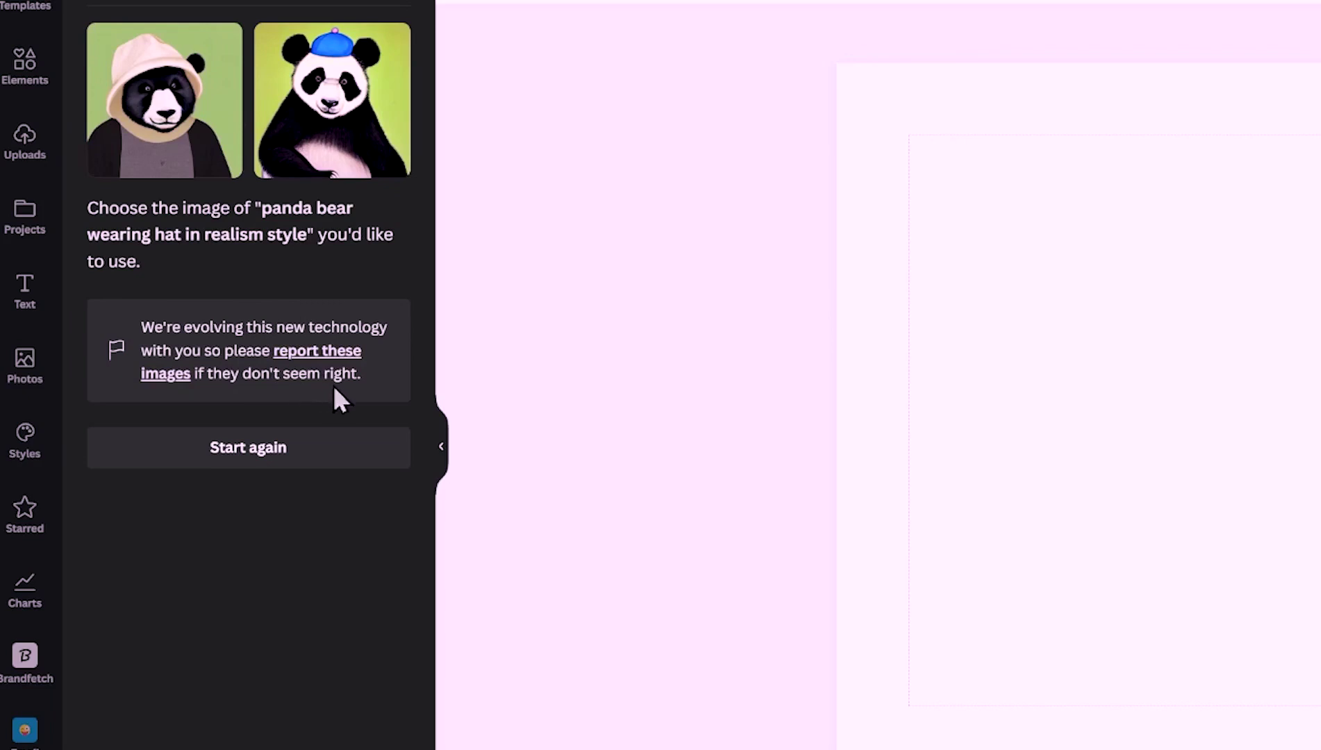
Place the generated panda in the bucket hat on the first page and enlarge it to fill the page
click(156, 114)
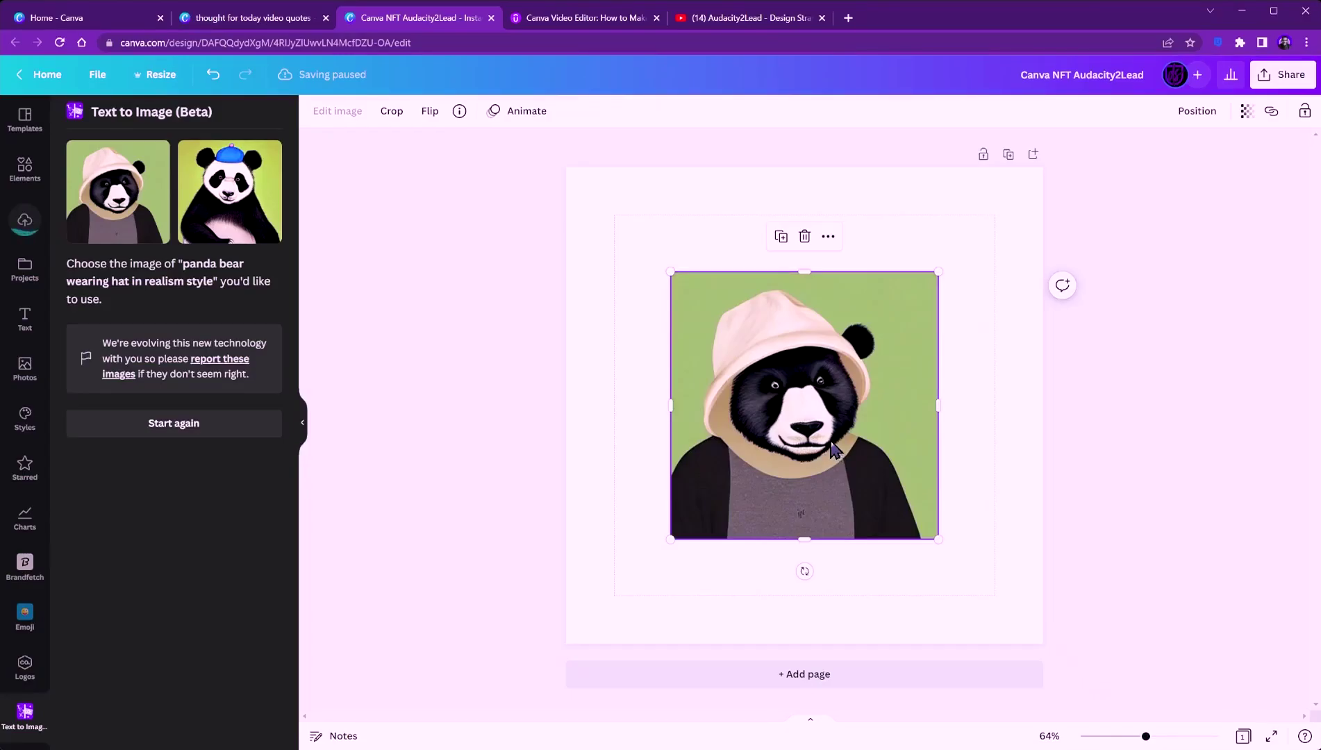
drag(833, 448, 729, 343)
drag(833, 435, 1047, 642)
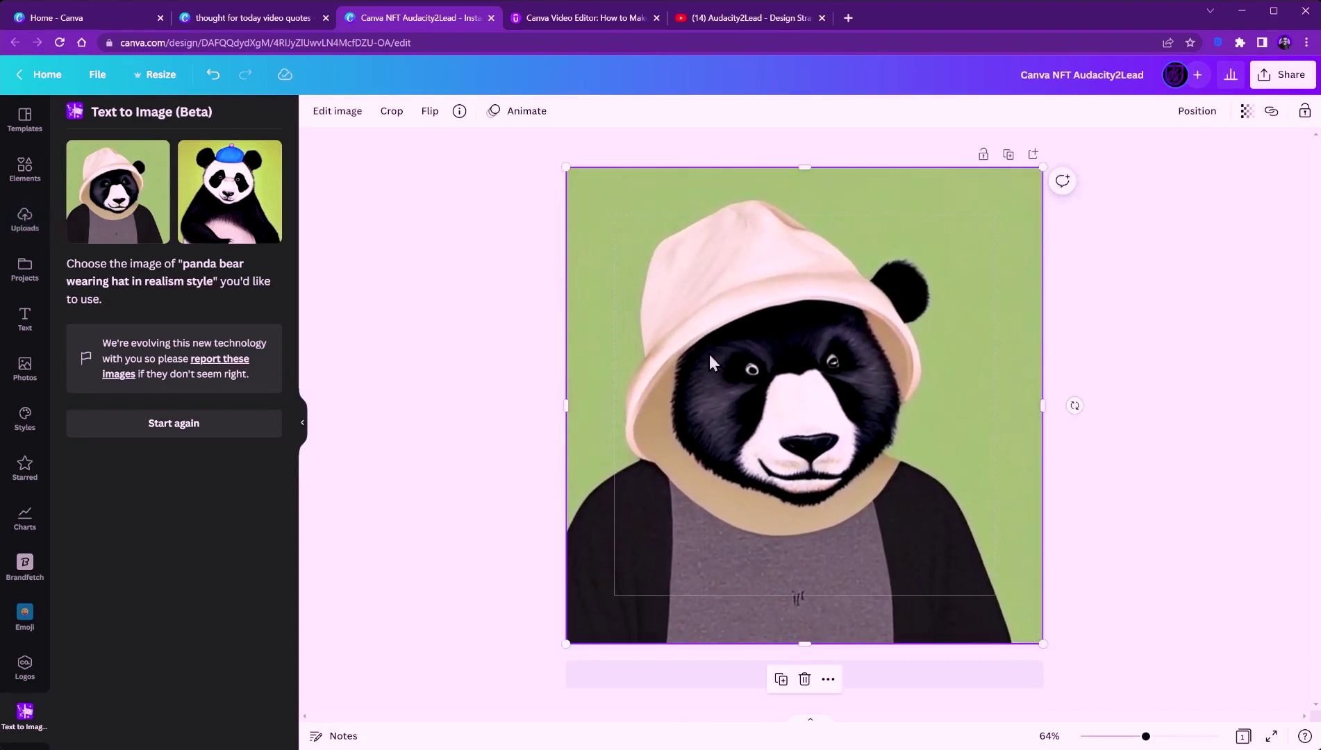
Add a second page and fill it with the generated panda in the blue hat
click(731, 677)
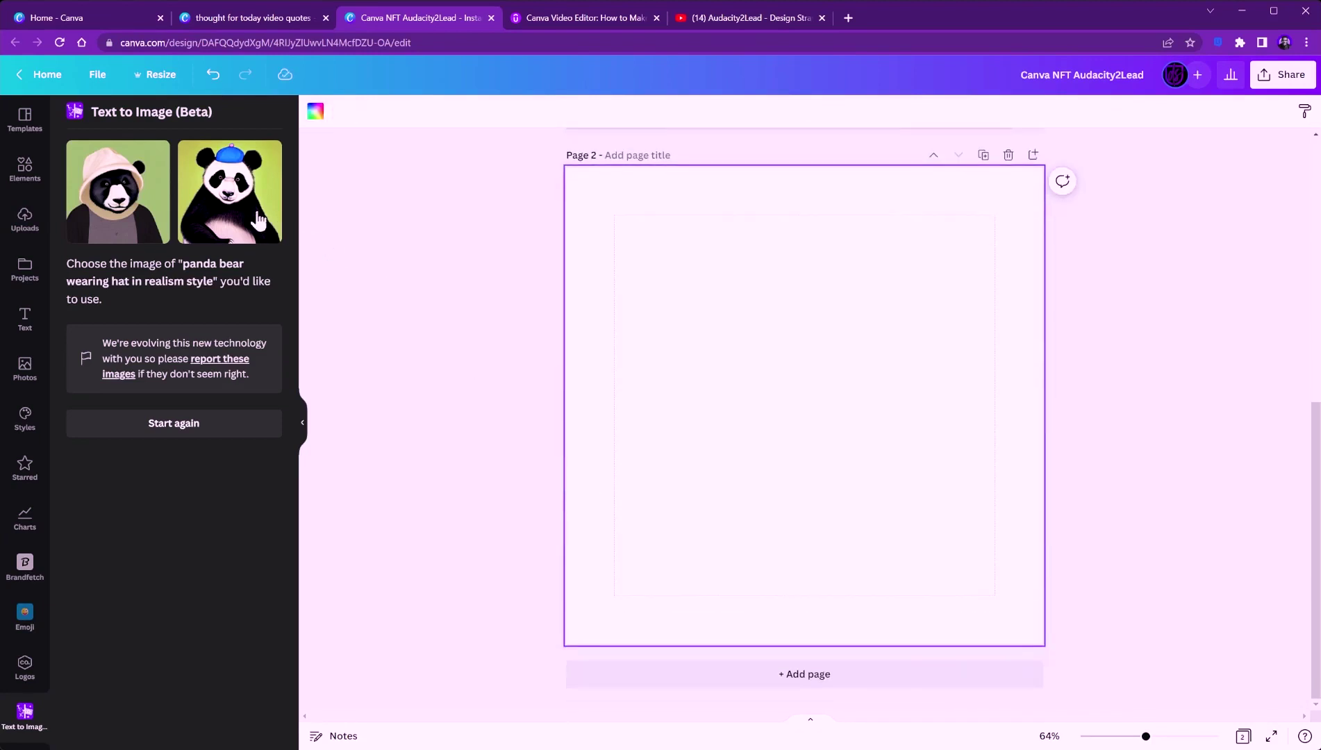
click(232, 205)
drag(826, 417, 724, 311)
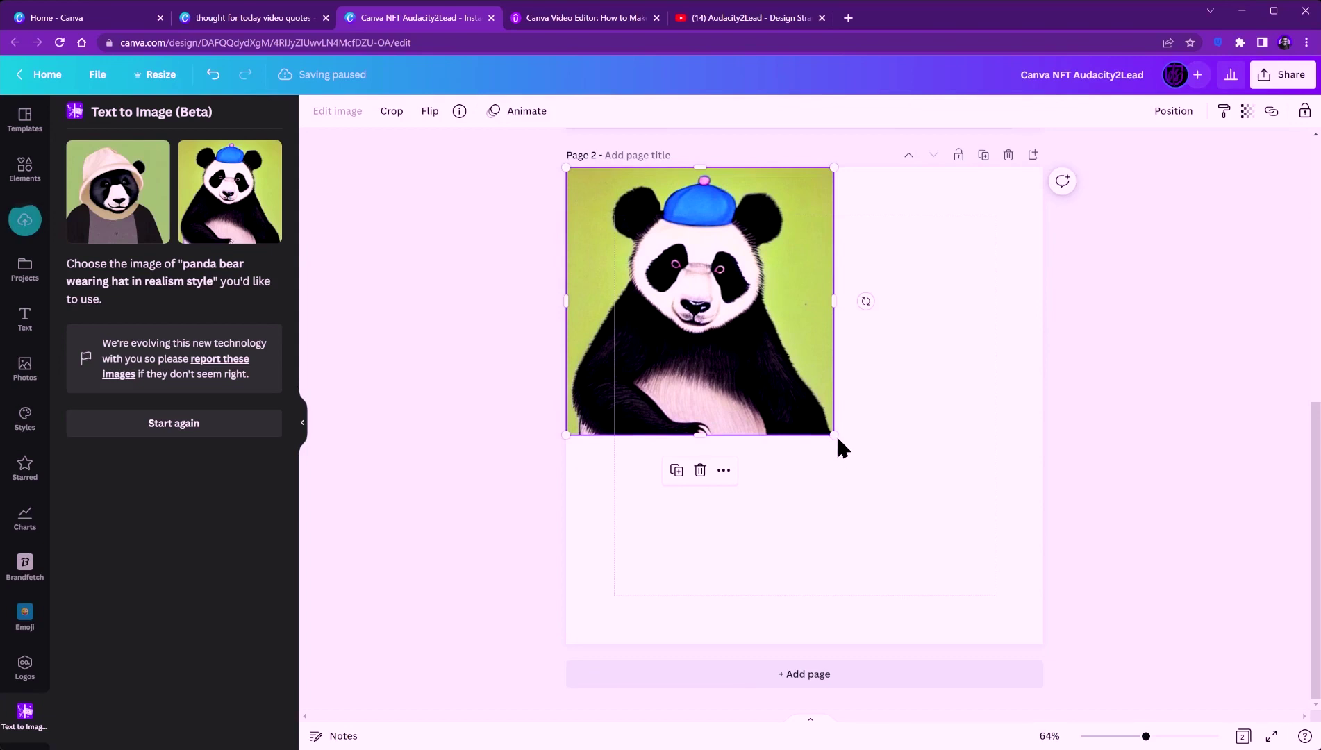
drag(840, 443, 1048, 649)
click(455, 373)
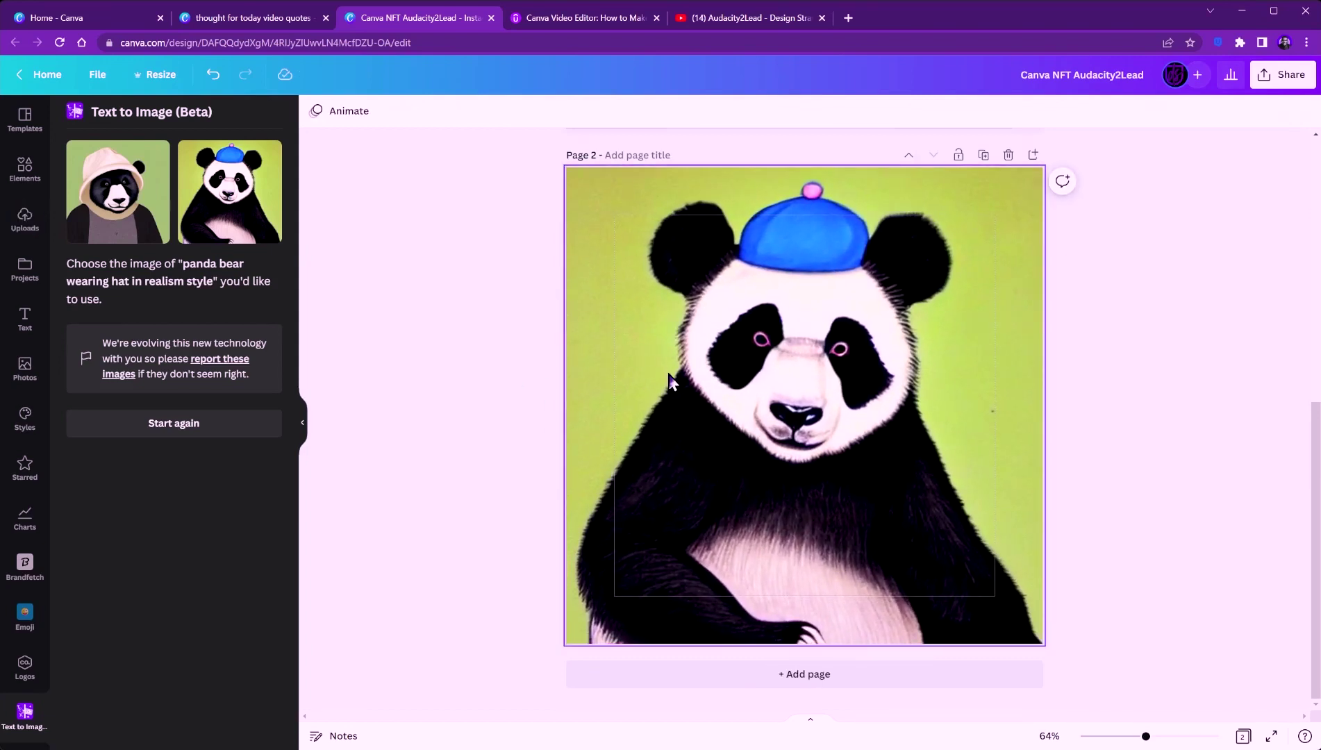
Duplicate the blue-hat panda page and detach the image from the background on the copy
scroll(669, 379, up, 6)
scroll(672, 382, down, 4)
scroll(668, 375, down, 2)
scroll(670, 375, up, 1)
scroll(702, 386, down, 1)
click(793, 375)
click(983, 156)
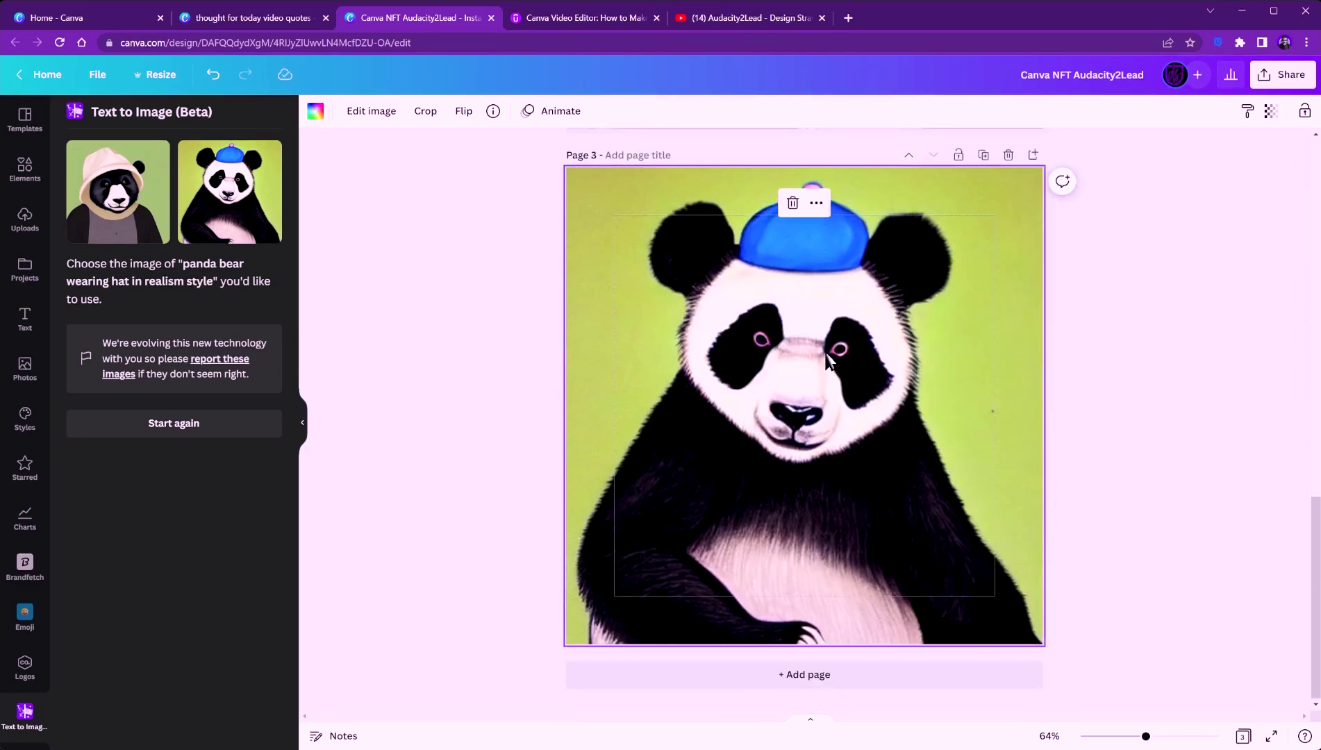
click(816, 204)
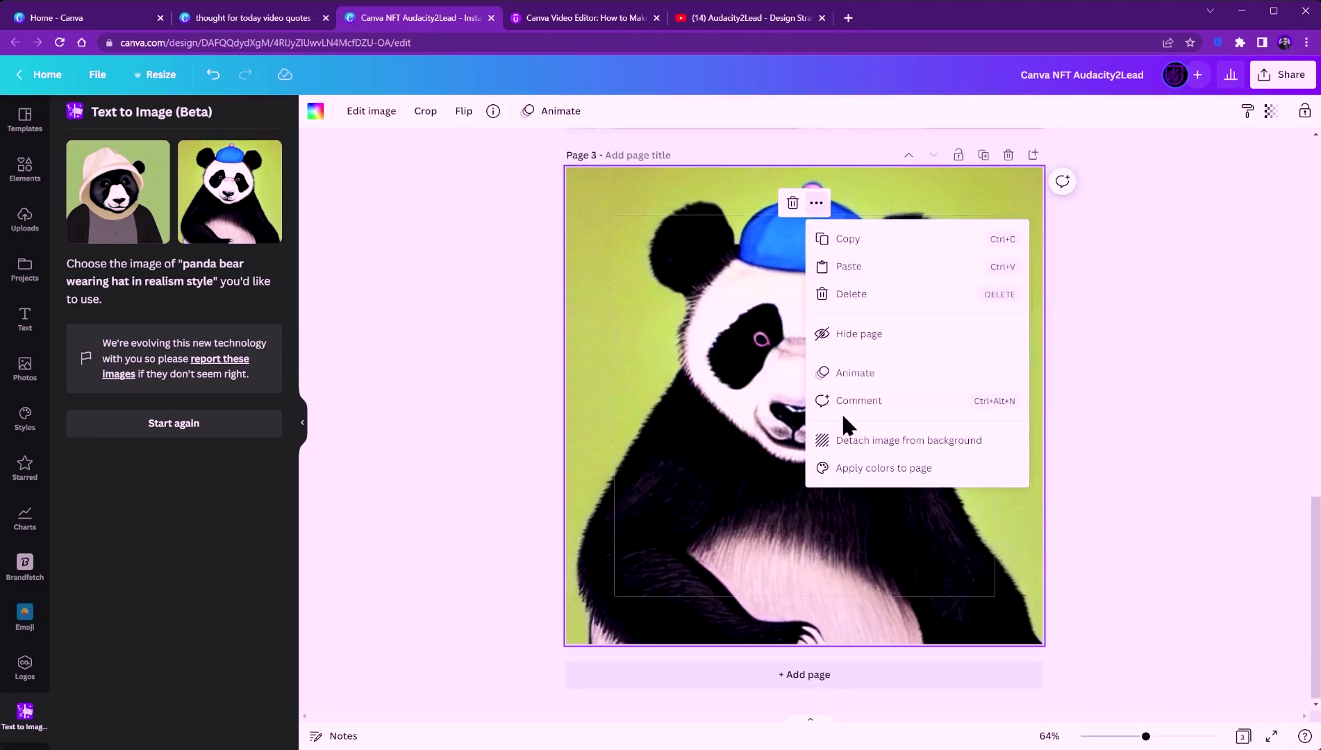
click(861, 441)
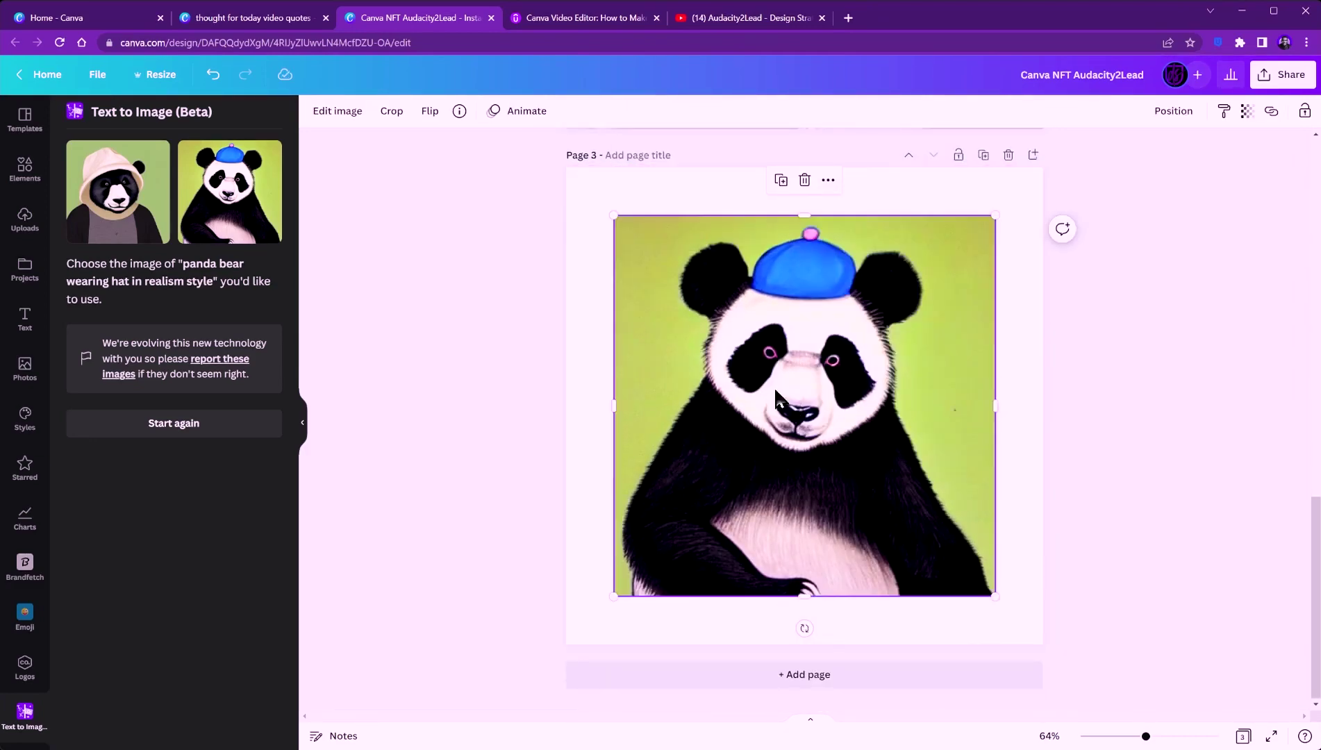
Remove the green background from the detached blue-hat panda and move the cutout down to the page's lower edge
click(340, 114)
click(148, 323)
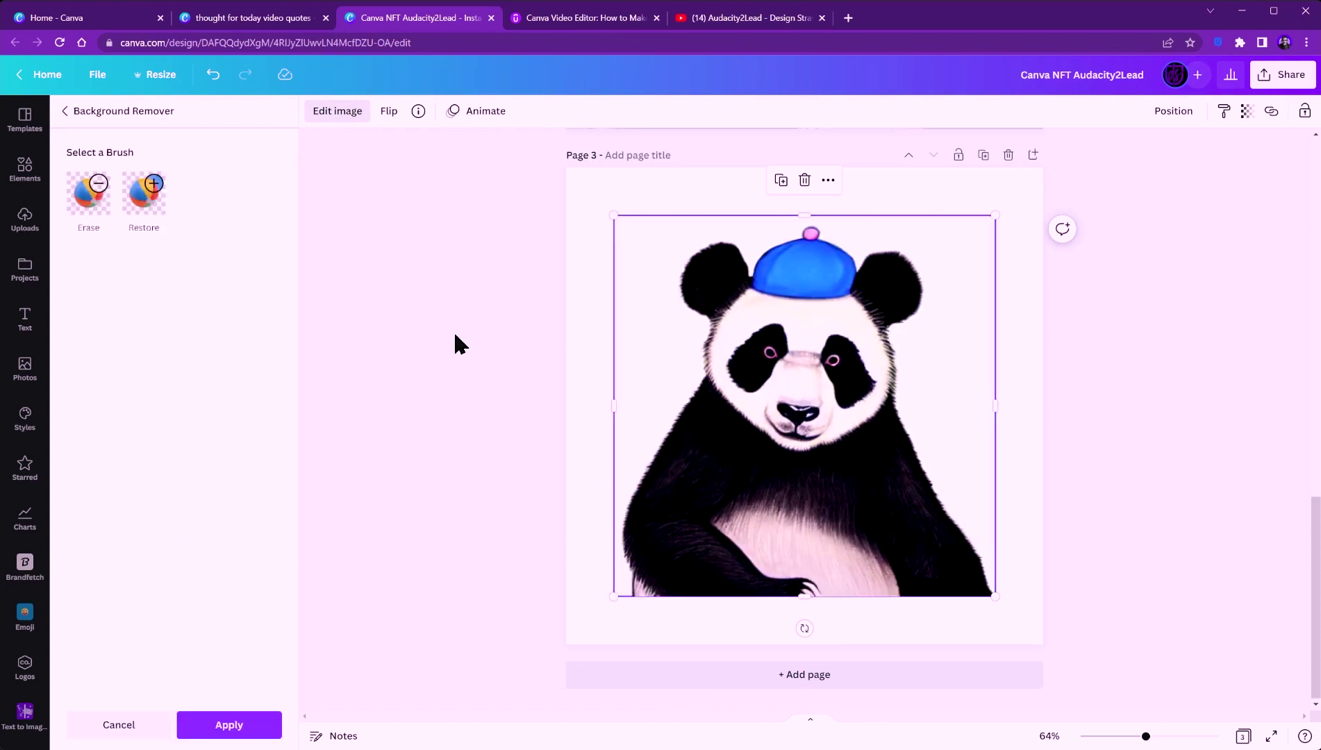
click(229, 730)
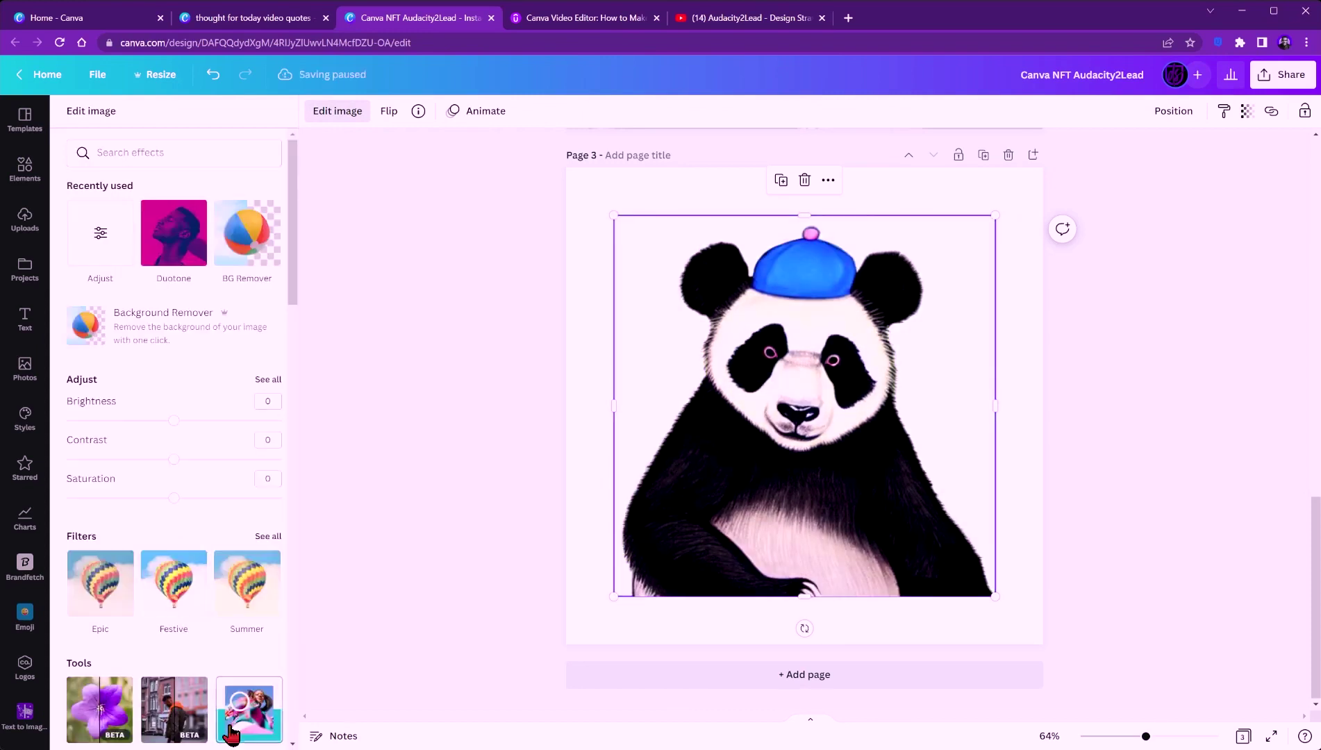
click(526, 334)
drag(818, 351, 827, 388)
click(484, 330)
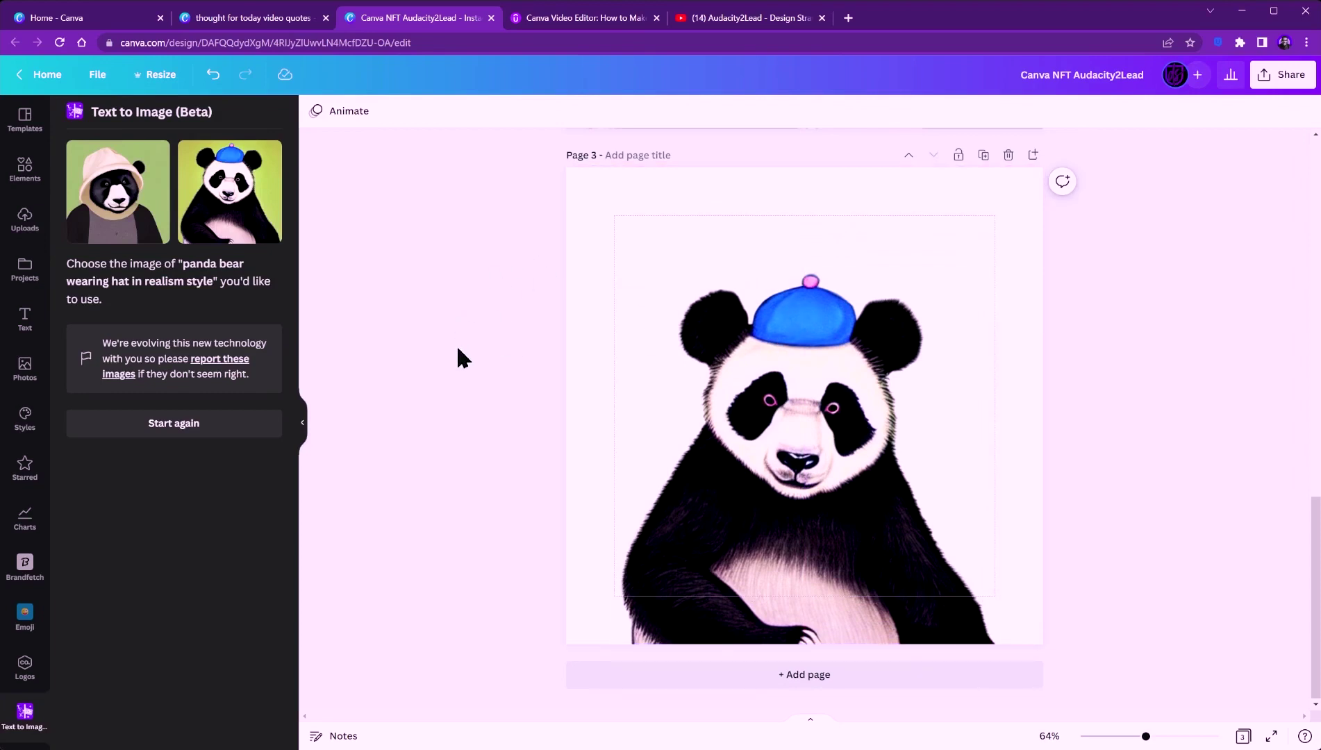
Add a fourth page and generate new images from the same panda hat prompt
click(790, 677)
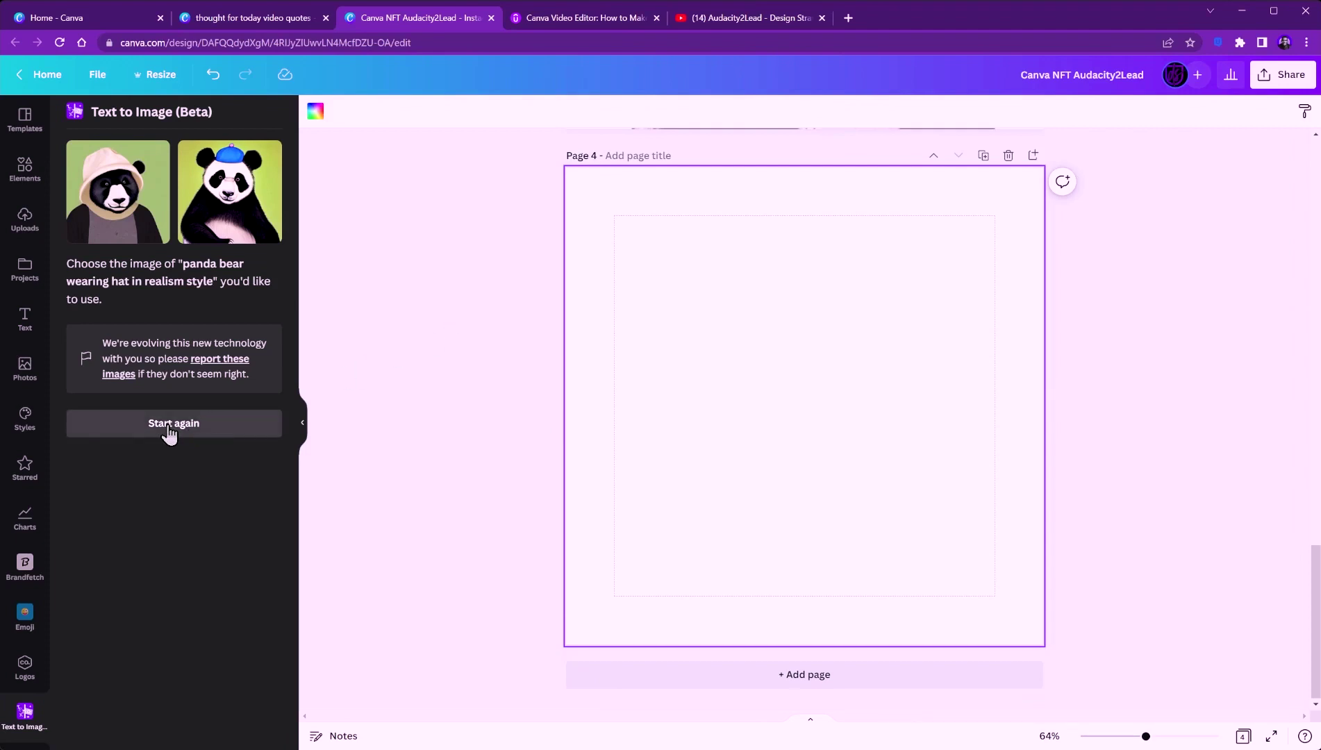
click(170, 432)
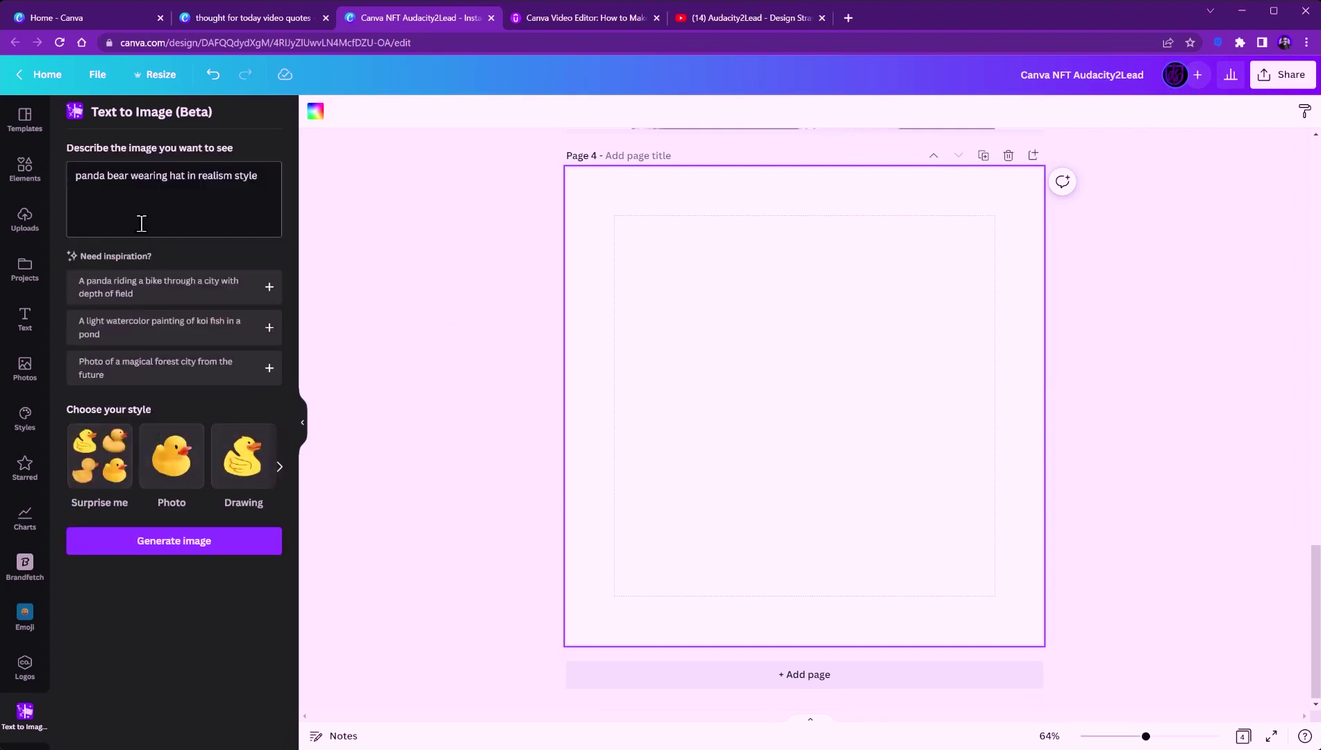
click(185, 543)
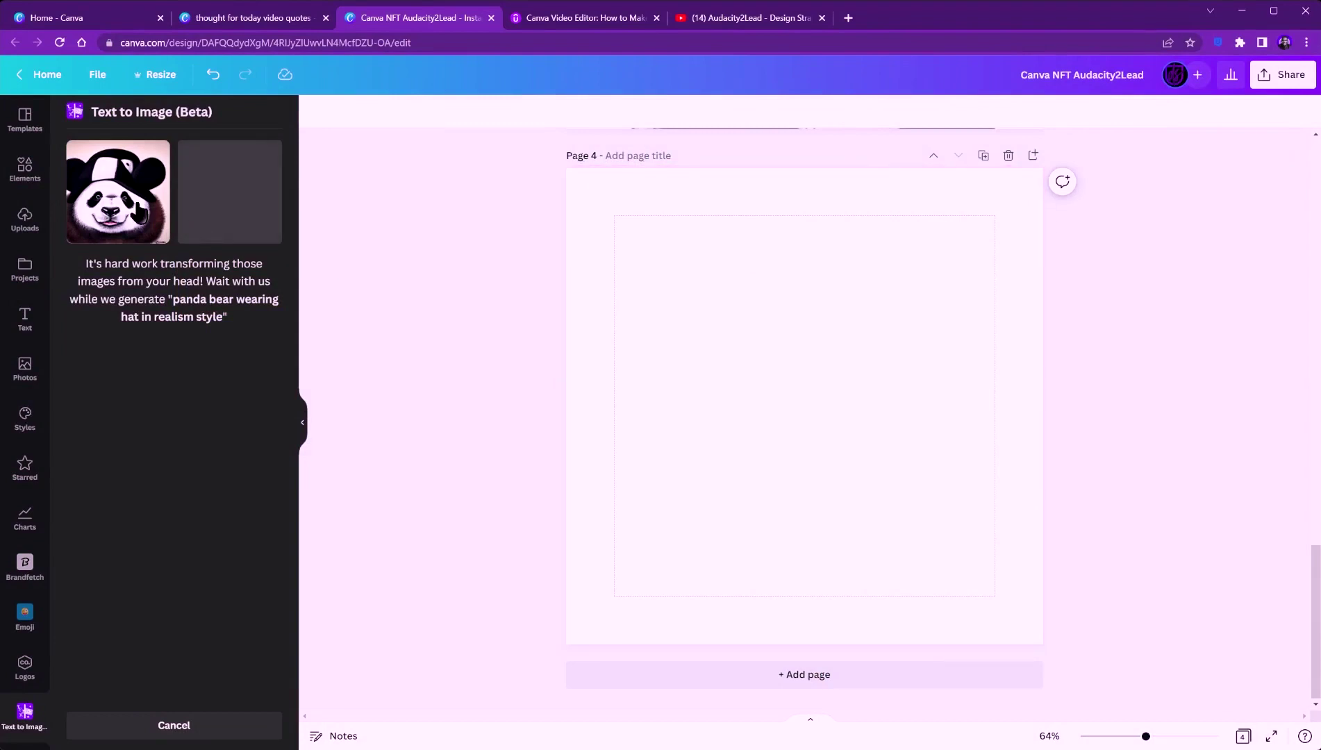
Place the panda in the black-and-white cap on page 4 and set it as the page background
click(107, 204)
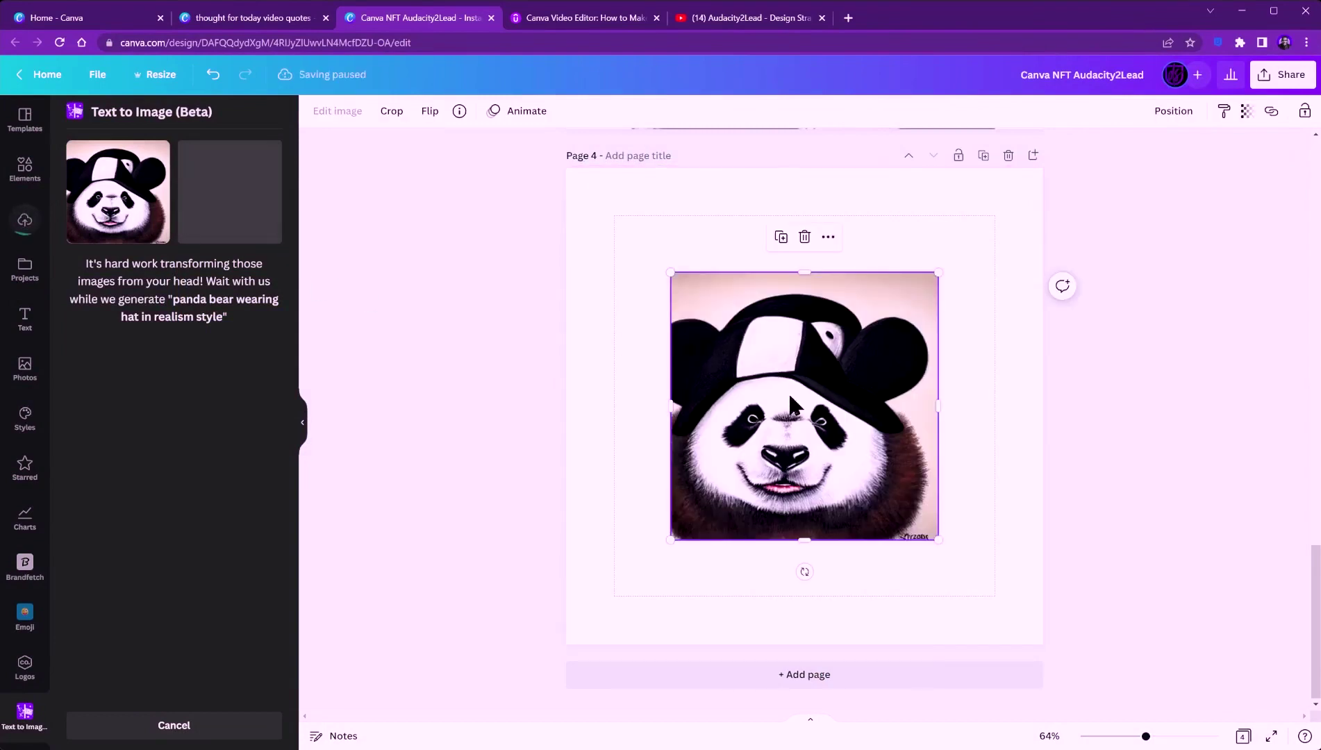
right_click(843, 432)
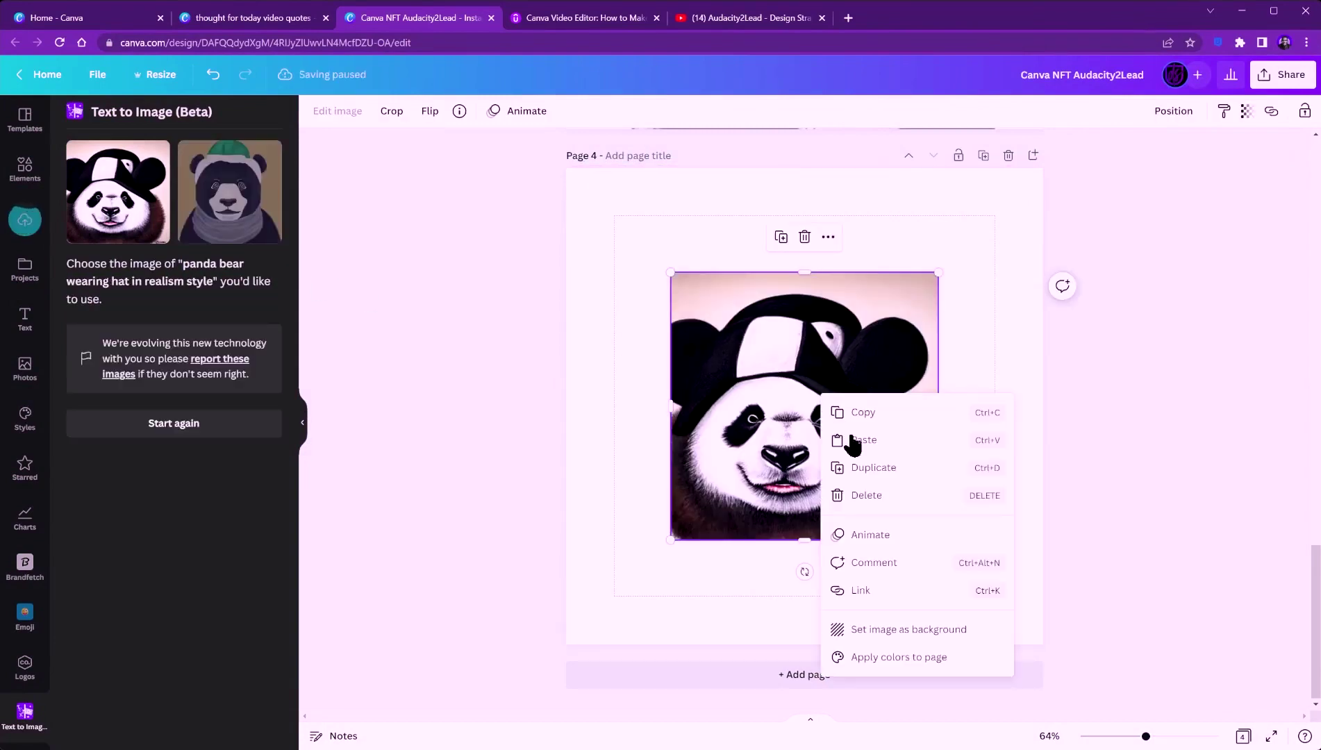
click(877, 629)
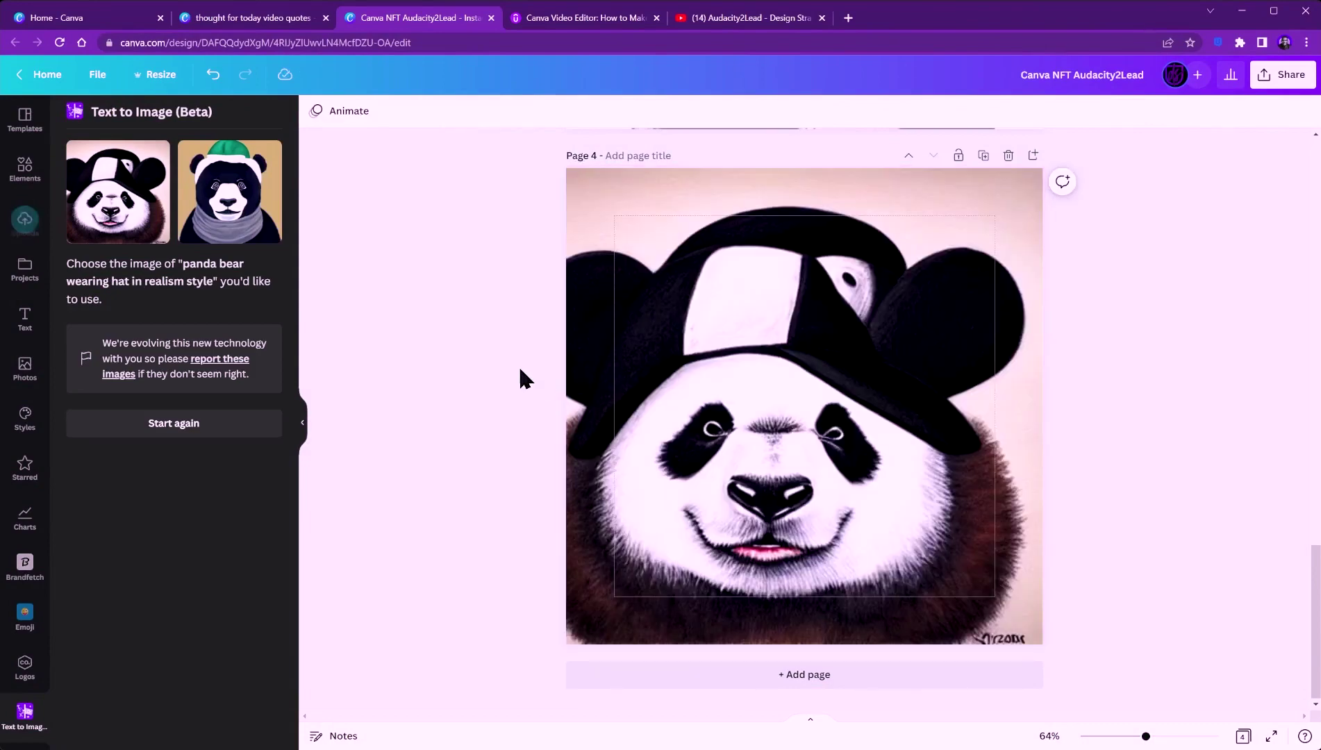
Add a fifth page, place the panda with the green hat and scarf, and set it as the background
click(742, 677)
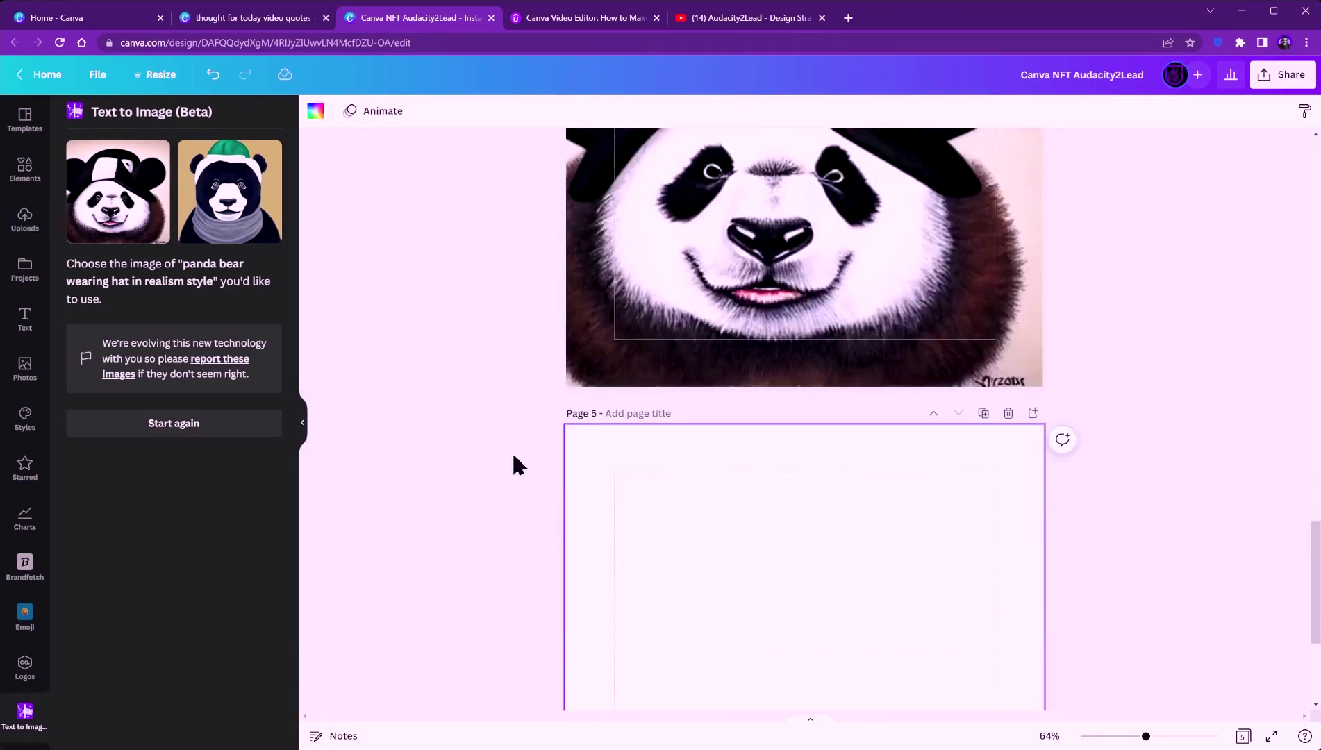
click(235, 203)
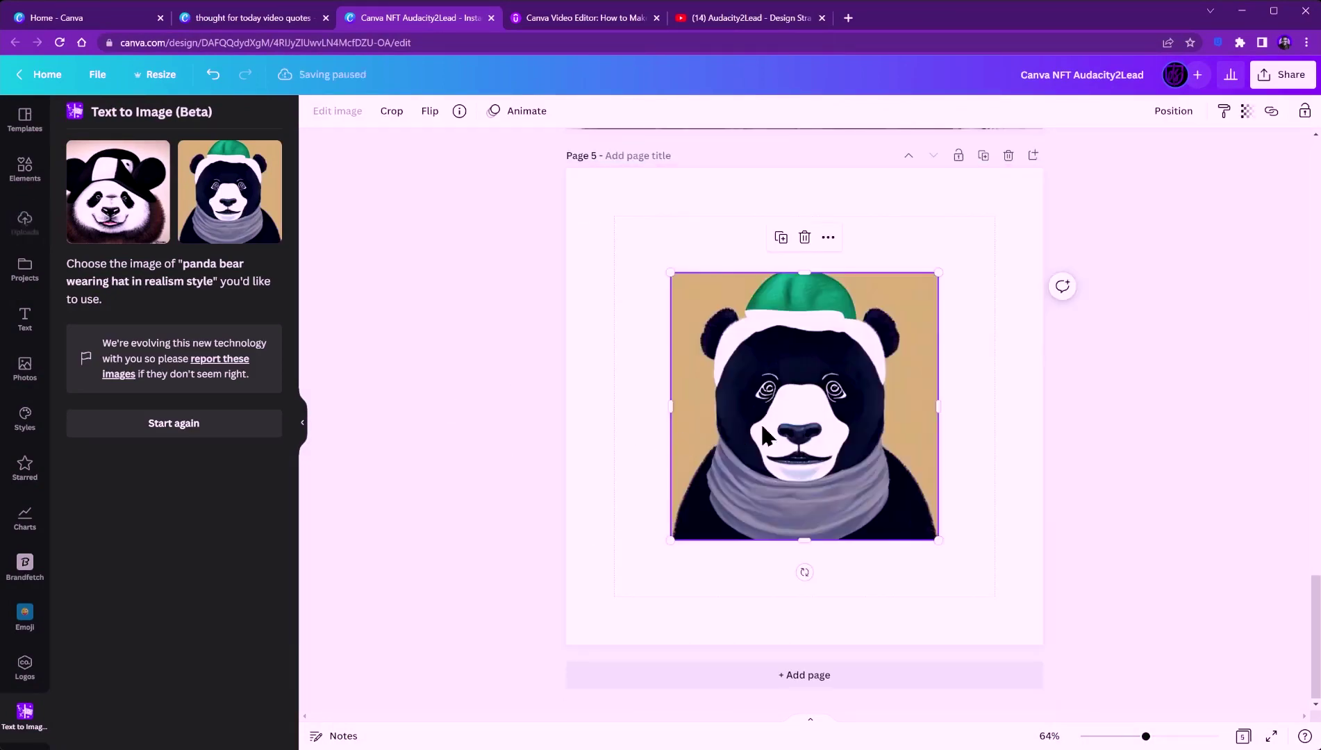
right_click(816, 370)
click(903, 617)
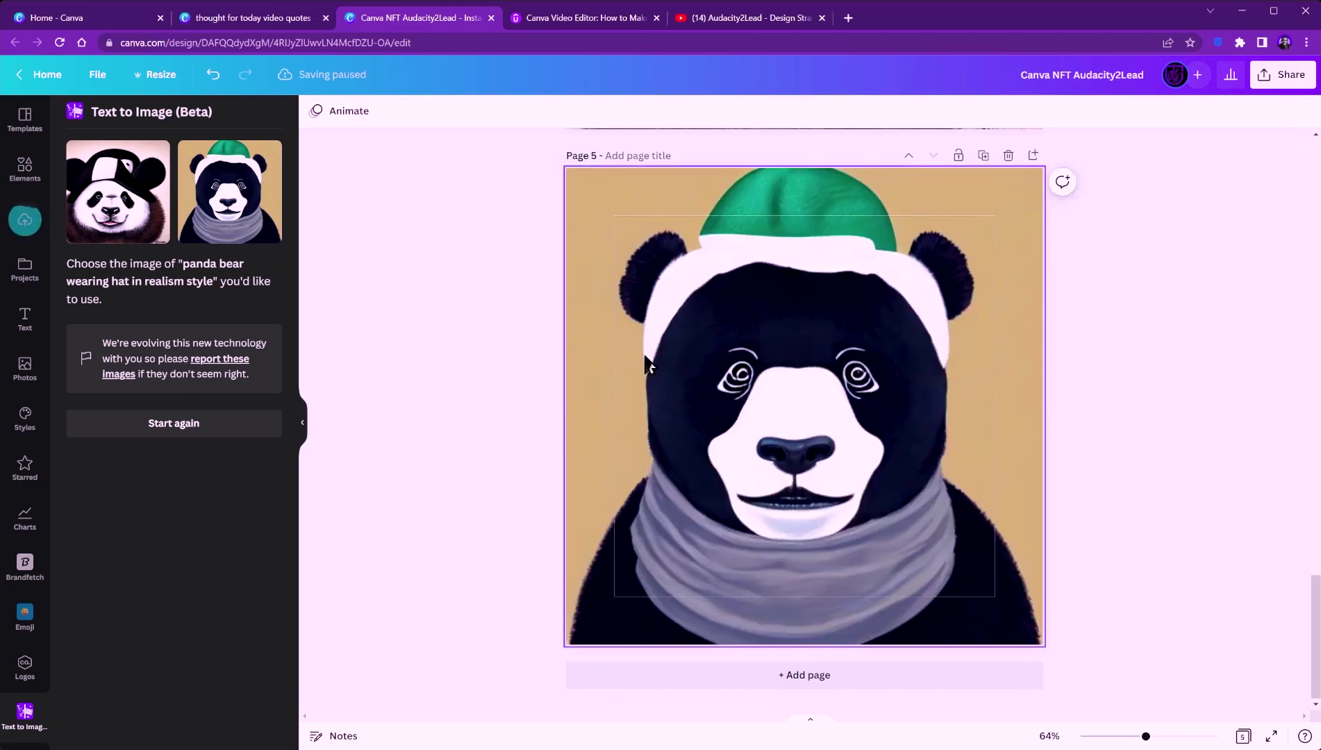
Look through the panda images on all five pages of the design
scroll(508, 337, up, 8)
scroll(508, 337, up, 5)
scroll(508, 336, up, 10)
scroll(508, 345, down, 20)
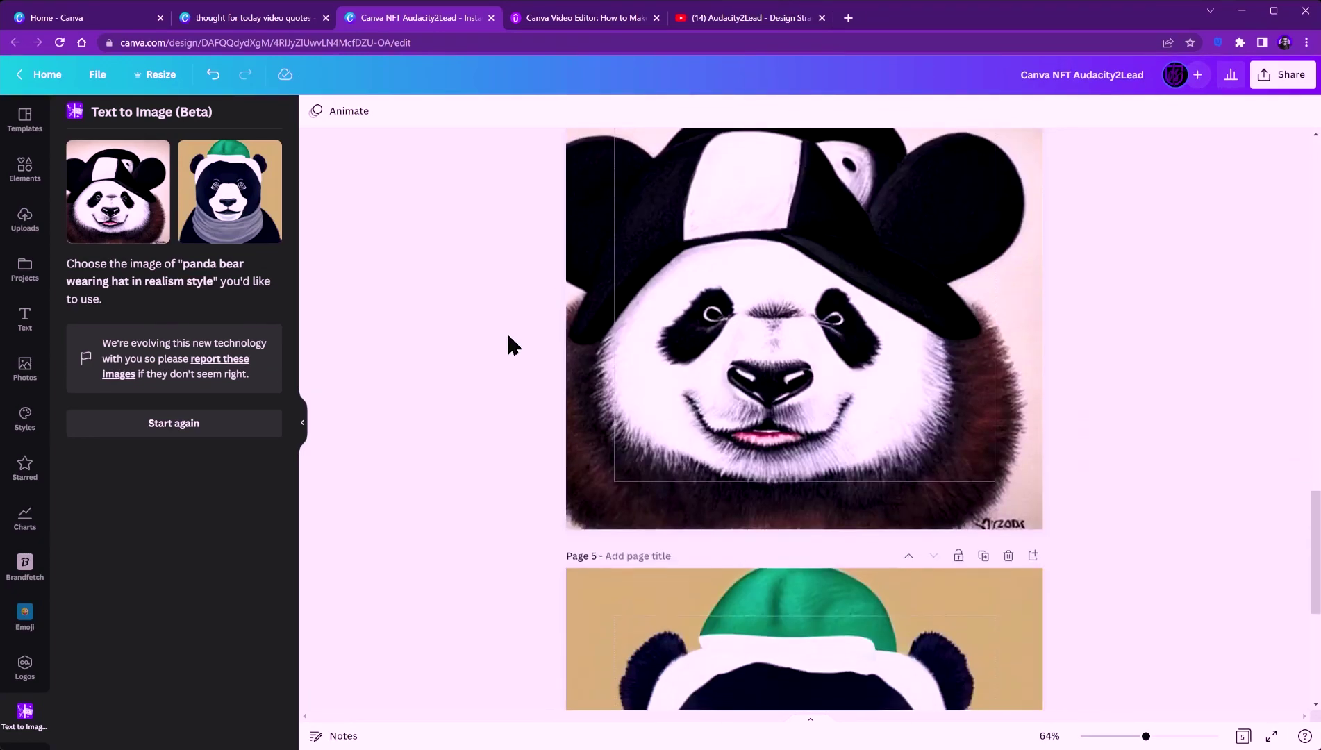
scroll(512, 345, down, 4)
scroll(517, 396, down, 2)
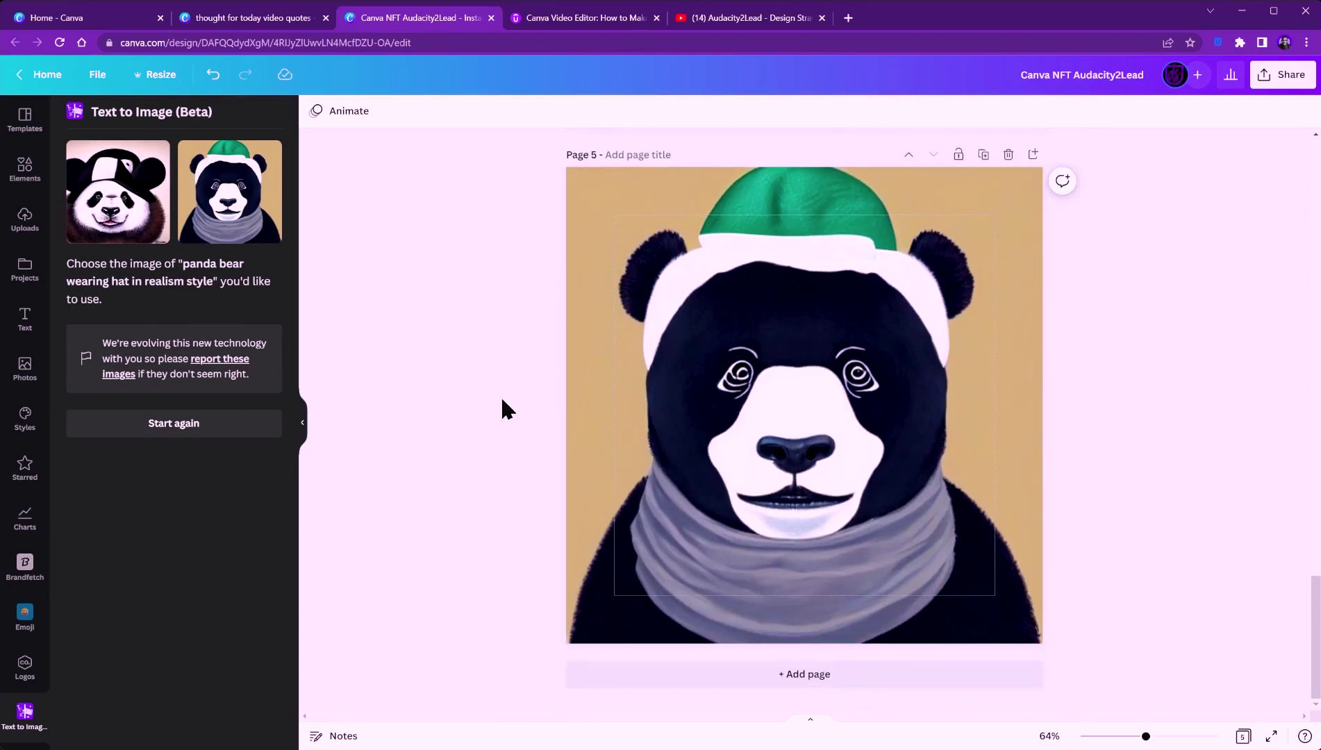
scroll(505, 403, up, 8)
scroll(509, 408, down, 10)
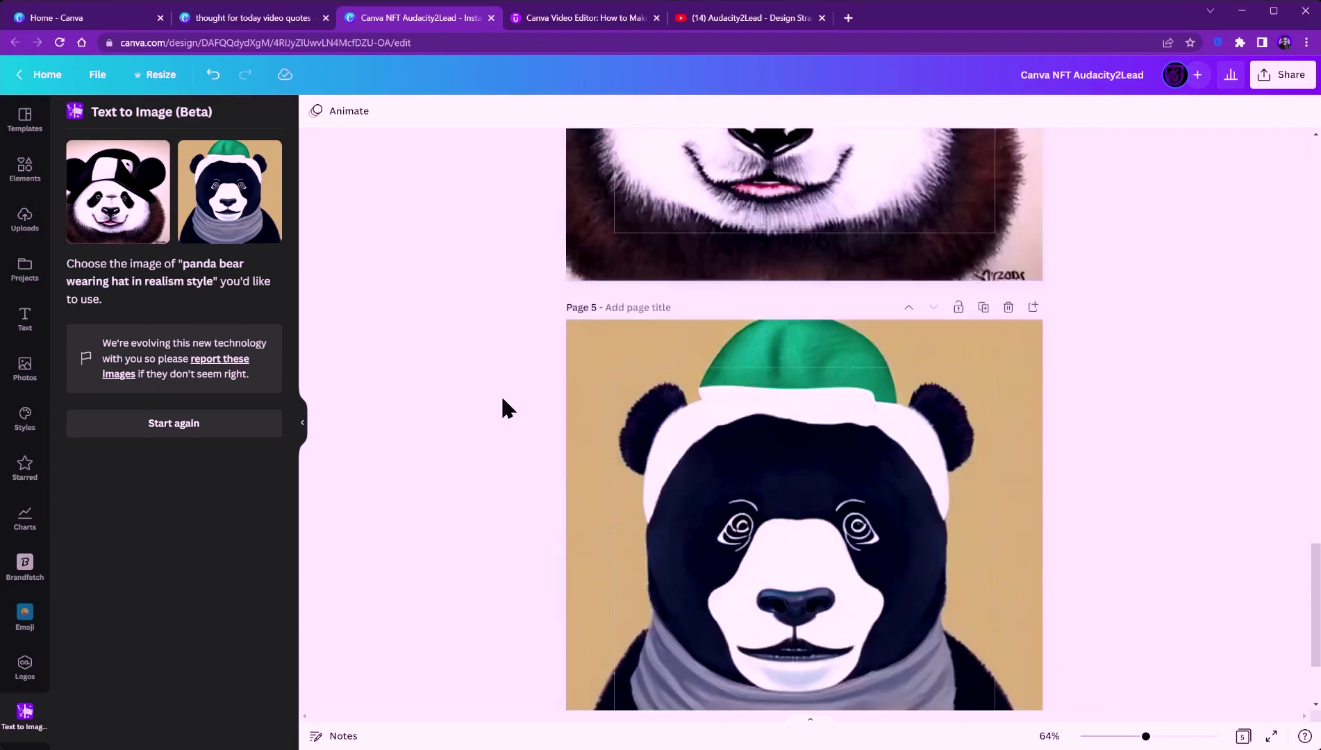
Add a sixth page and restart Text to Image, replacing "hat" in the prompt with "glasses"
click(792, 673)
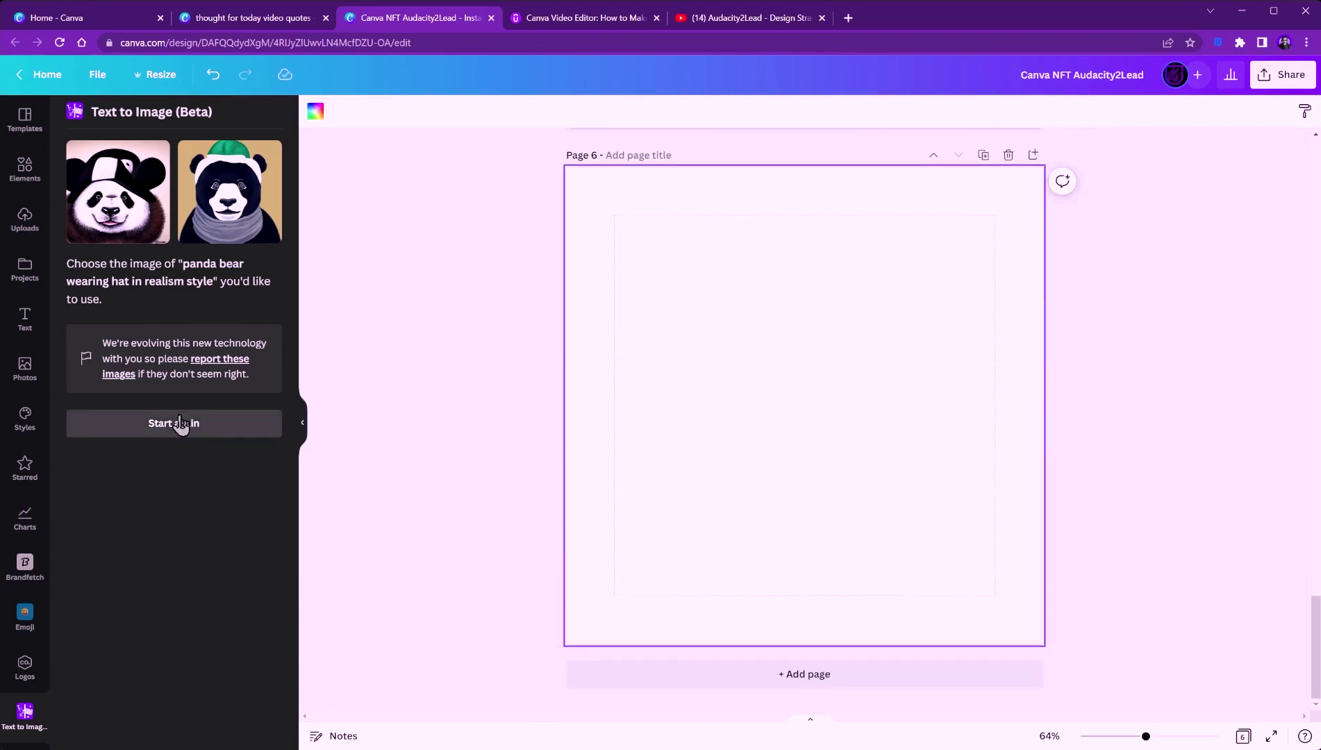
click(179, 426)
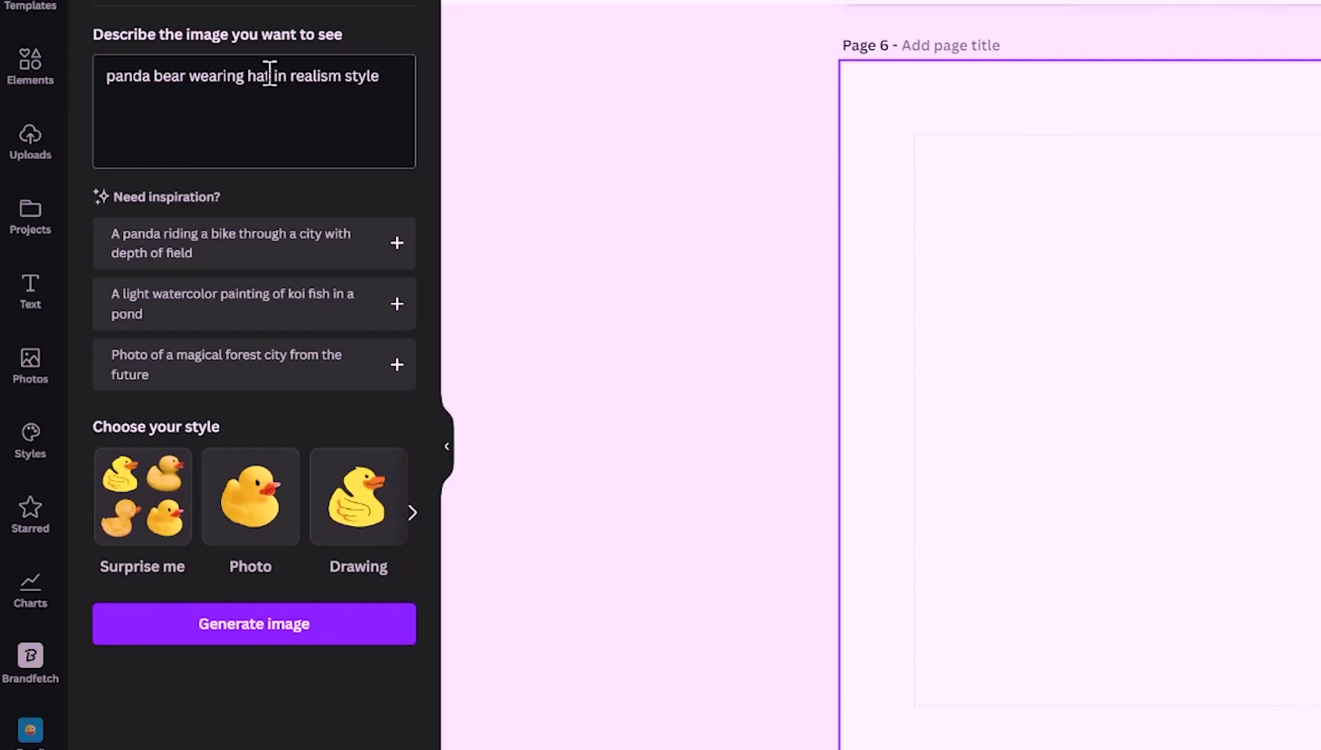
double_click(269, 73)
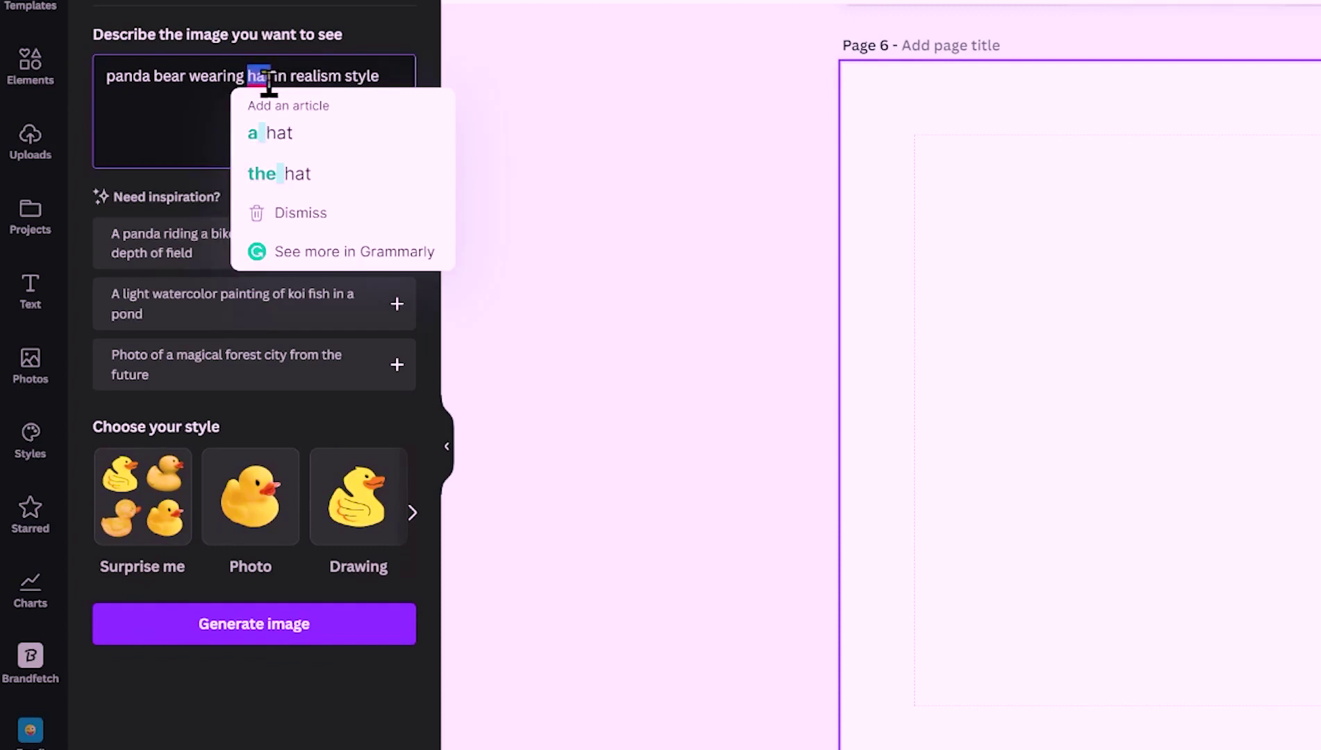
text(glasses)
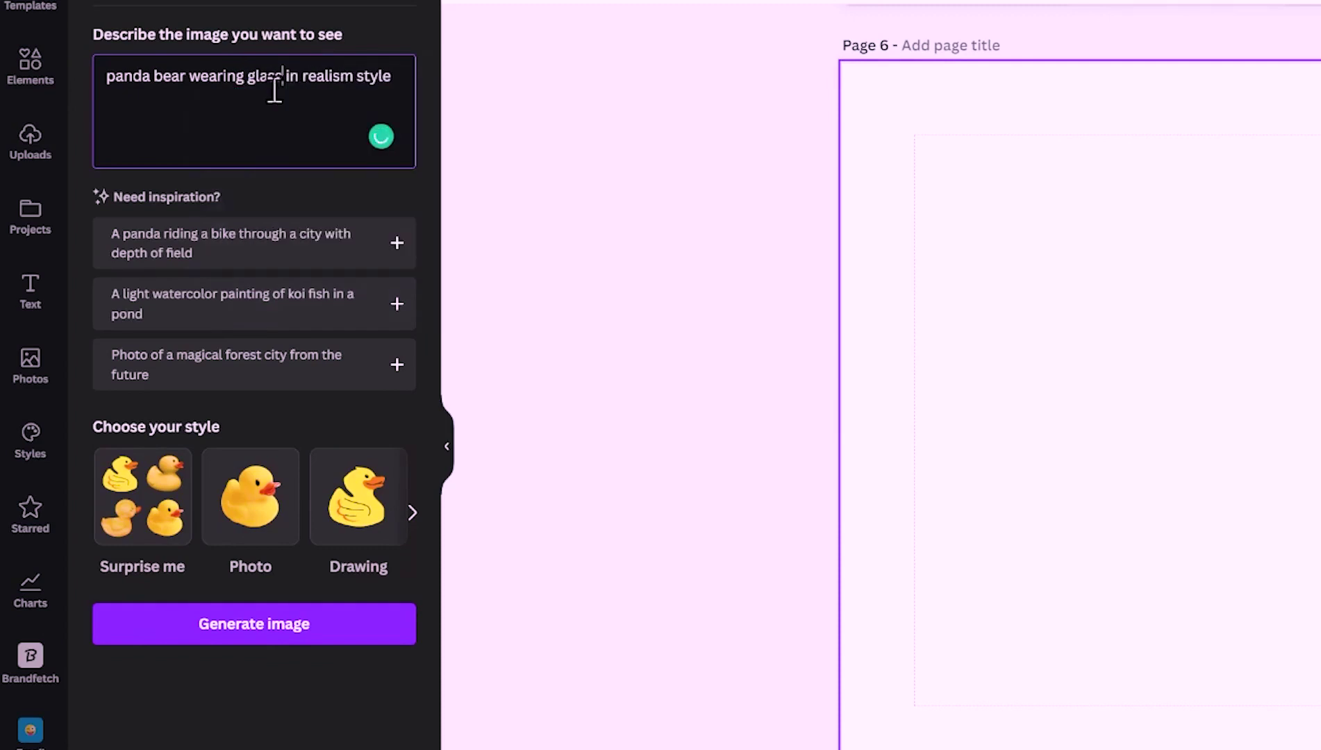